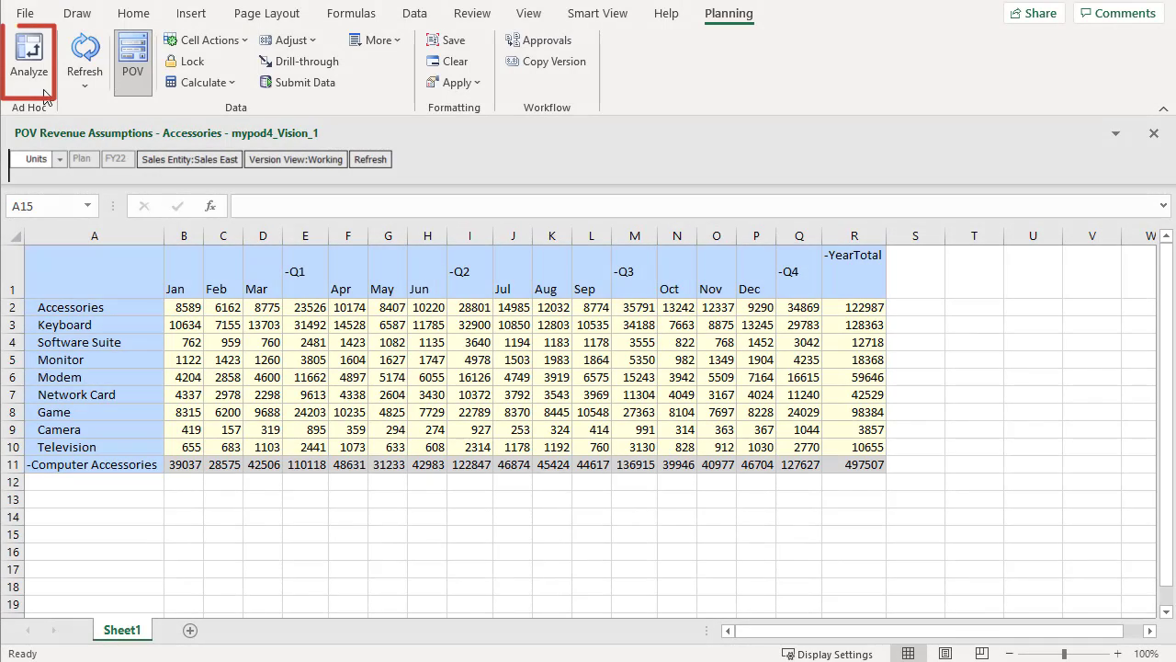
- Convert the form to an ad hoc grid and keep only the Jan through Q2 columns
{"action": "left_click", "coordinate": [28, 57]}
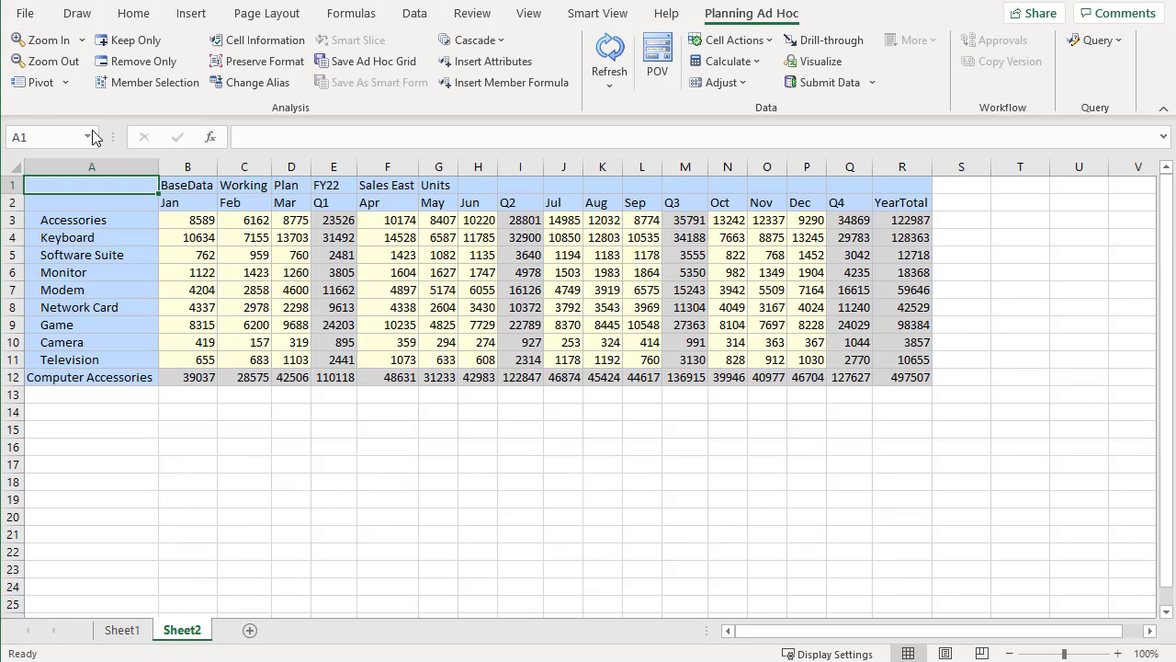
{"action": "left_click", "coordinate": [187, 202]}
{"action": "left_click", "coordinate": [520, 202], "text": "shift"}
{"action": "left_click", "coordinate": [133, 40]}
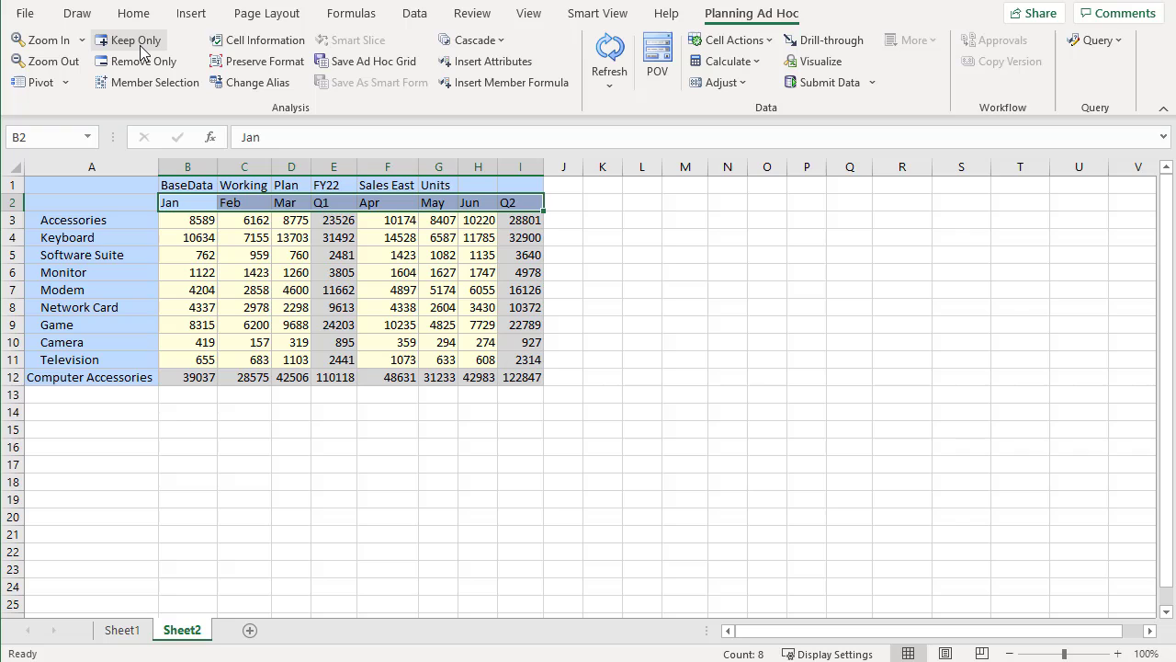
- Enter 9000 for Accessories January and submit the data
{"action": "left_click", "coordinate": [184, 225]}
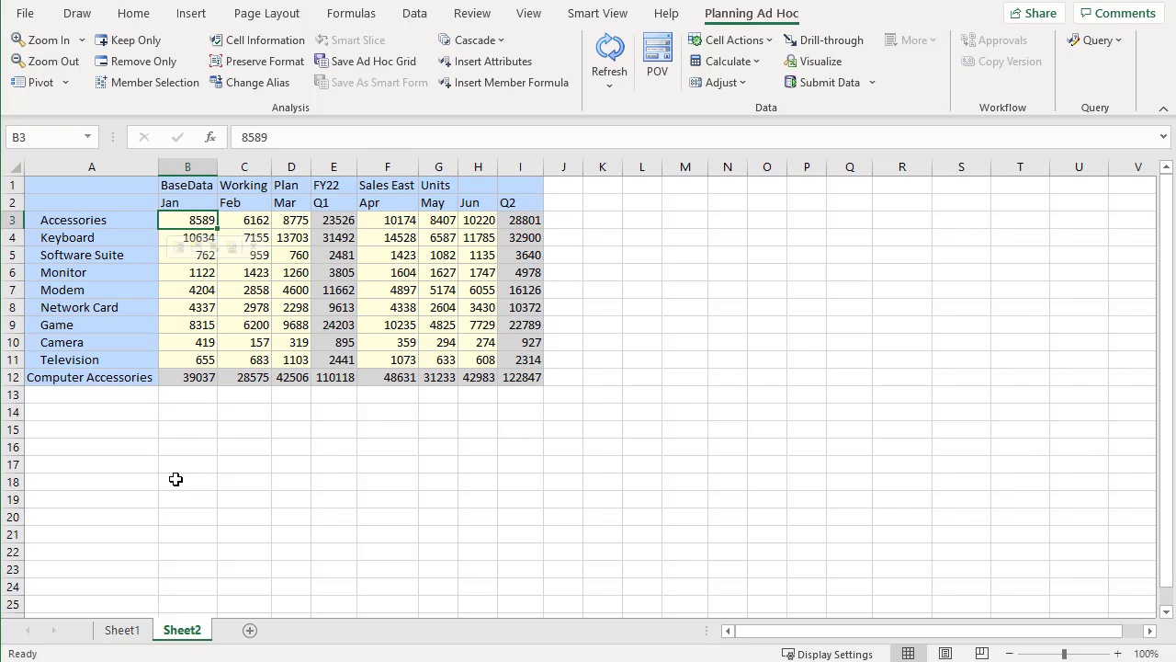
{"action": "type", "text": "9000"}
{"action": "key", "text": "Return"}
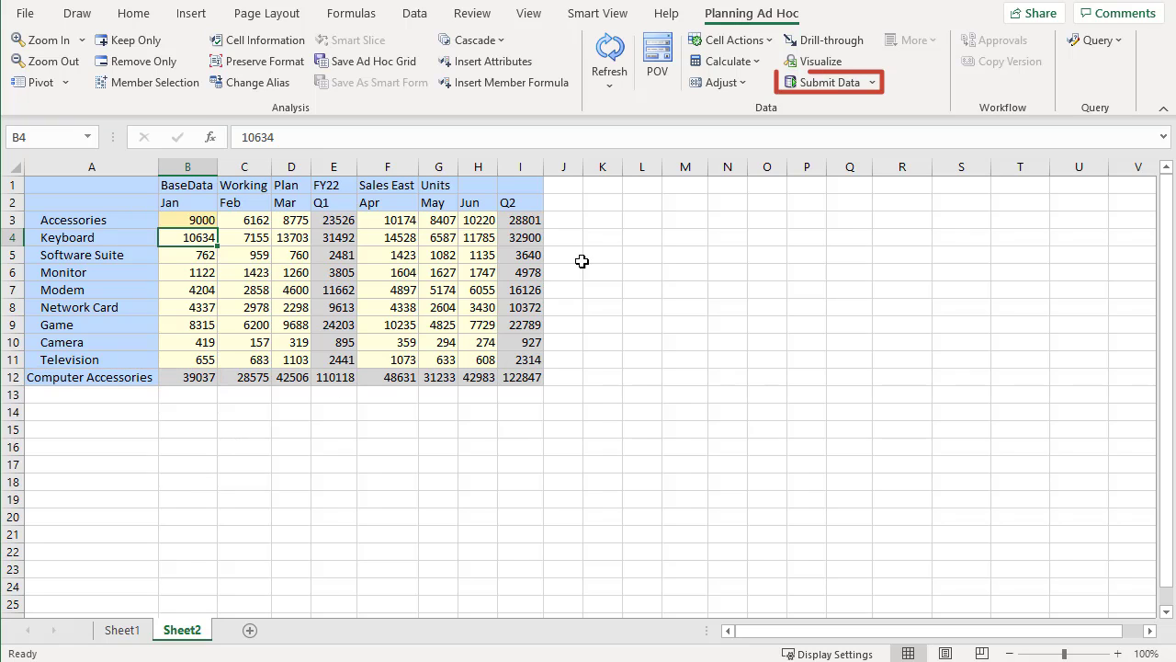
{"action": "left_click", "coordinate": [830, 87]}
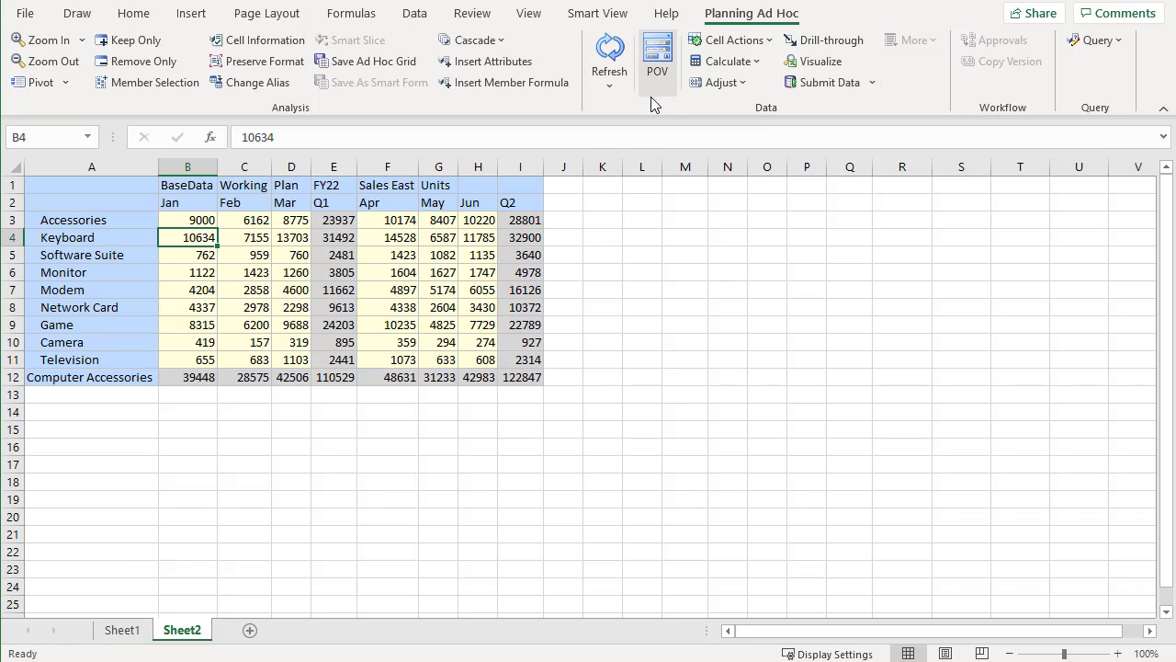
- Insert member formulas into the Computer Accessories totals and inspect February's EssSum formula
{"action": "left_click", "coordinate": [538, 83]}
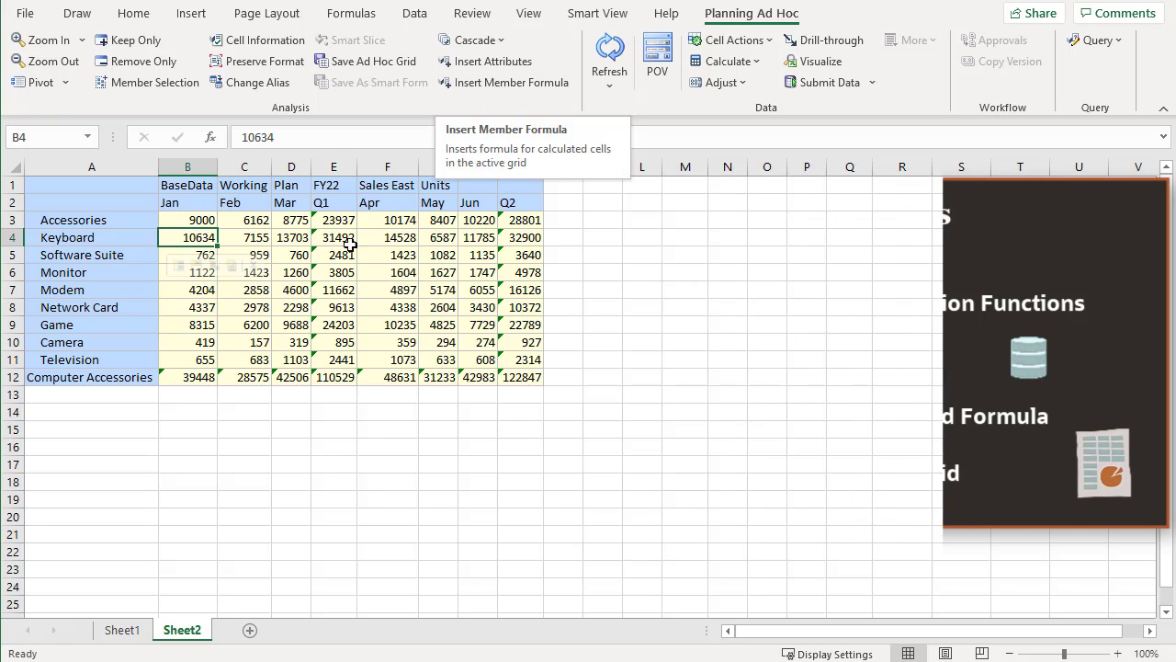
{"action": "left_click", "coordinate": [259, 376]}
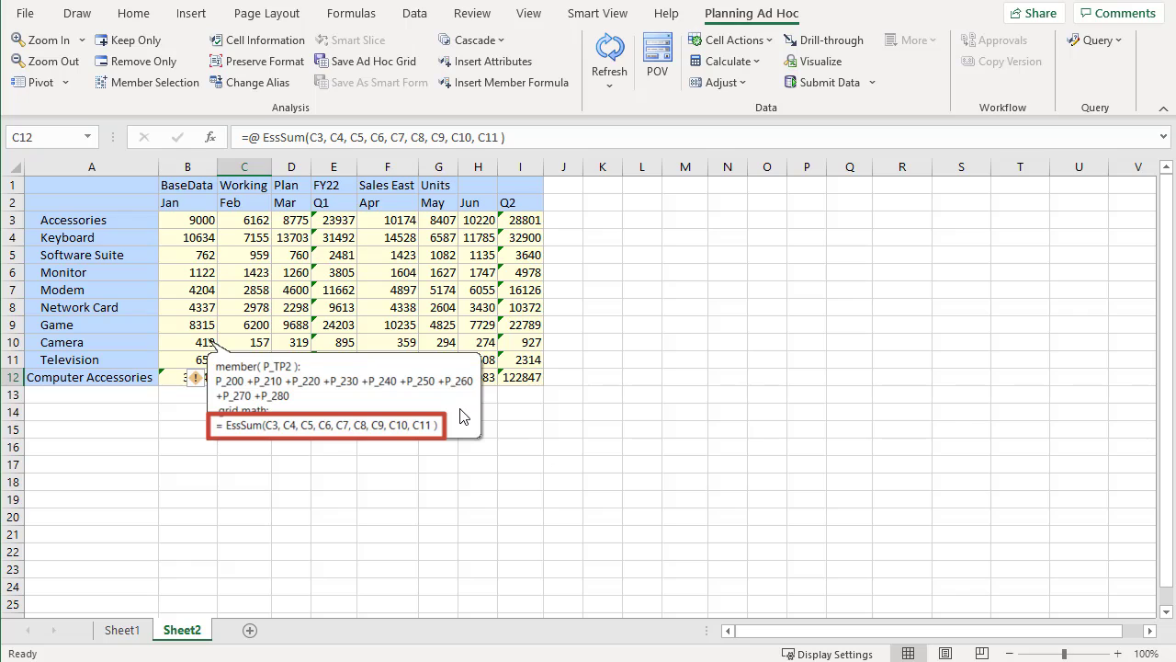
- Enter 2000 for Software Suite February, let the totals recalculate, and submit it
{"action": "left_click", "coordinate": [248, 258]}
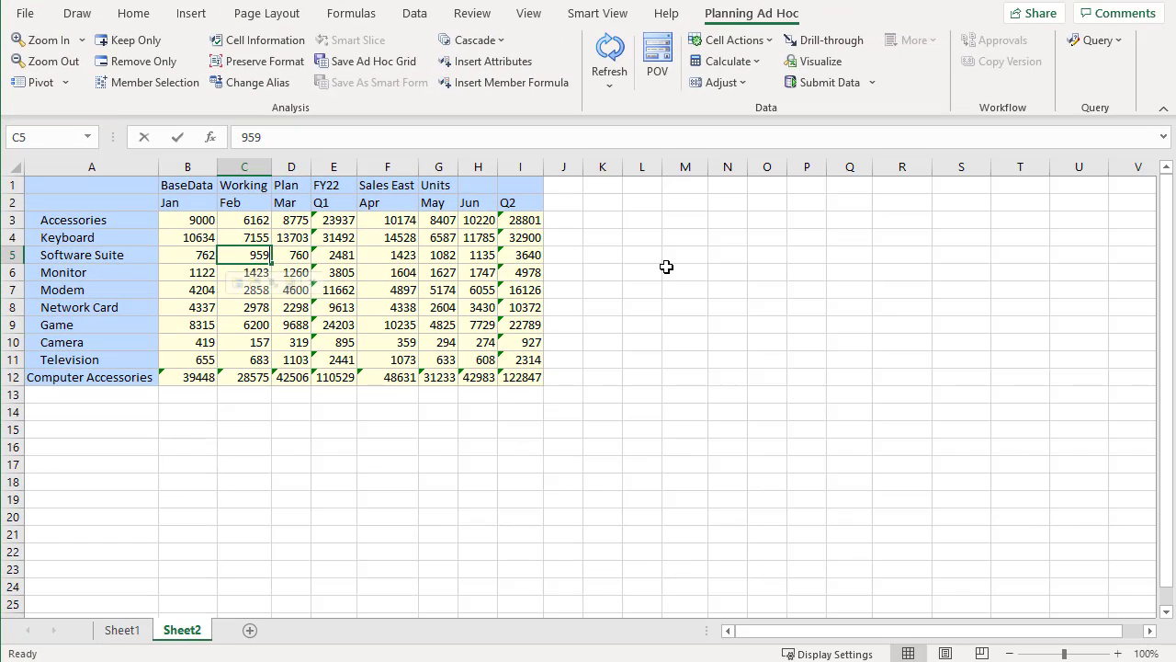
{"action": "type", "text": "2"}
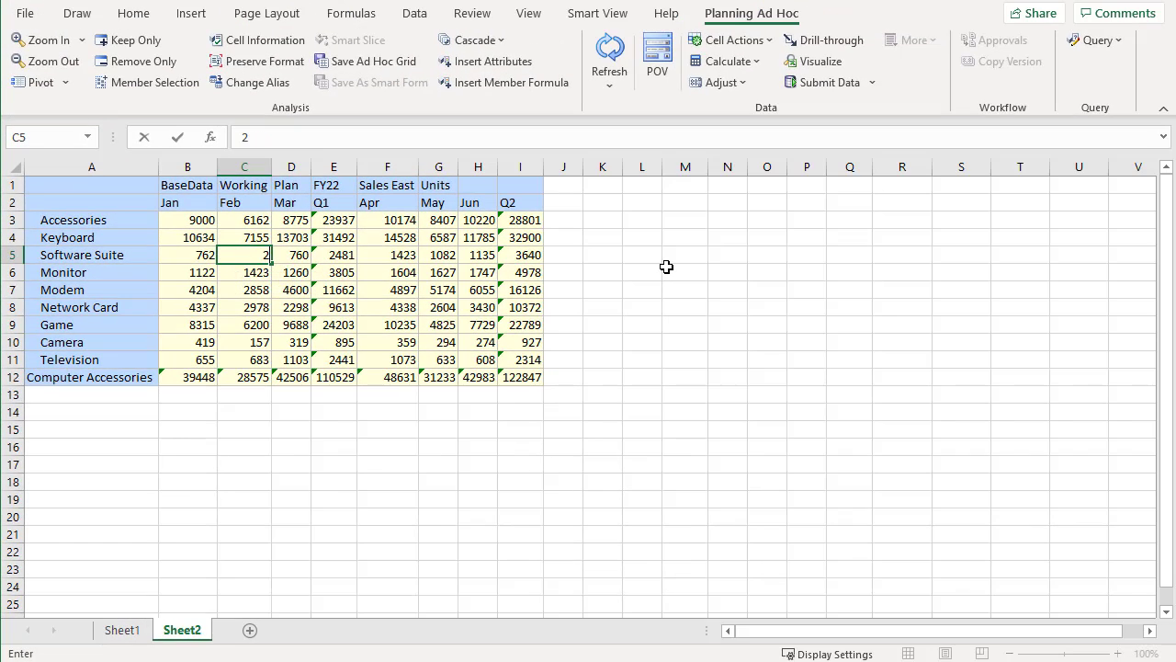
{"action": "type", "text": "000"}
{"action": "key", "text": "Return"}
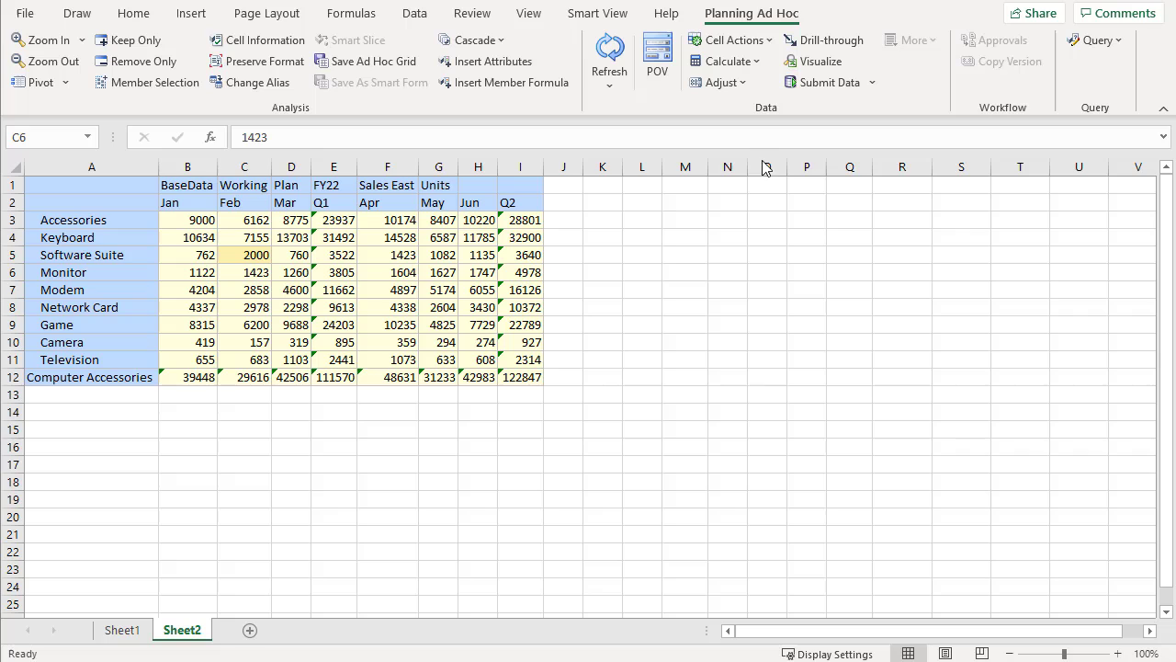
{"action": "left_click", "coordinate": [821, 82]}
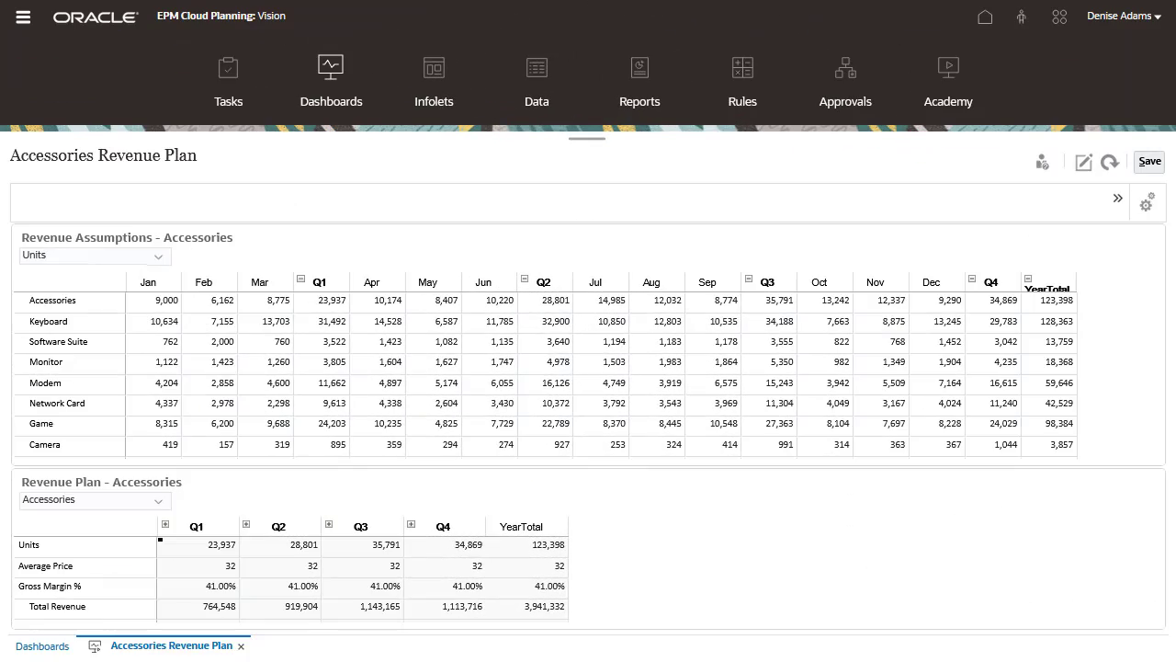
- Analyze the Computer Accessories year total ad hoc, drill to products, and submit Accessories January at 10,000
{"action": "mouse_move", "coordinate": [1137, 269]}
{"action": "left_click", "coordinate": [1144, 236]}
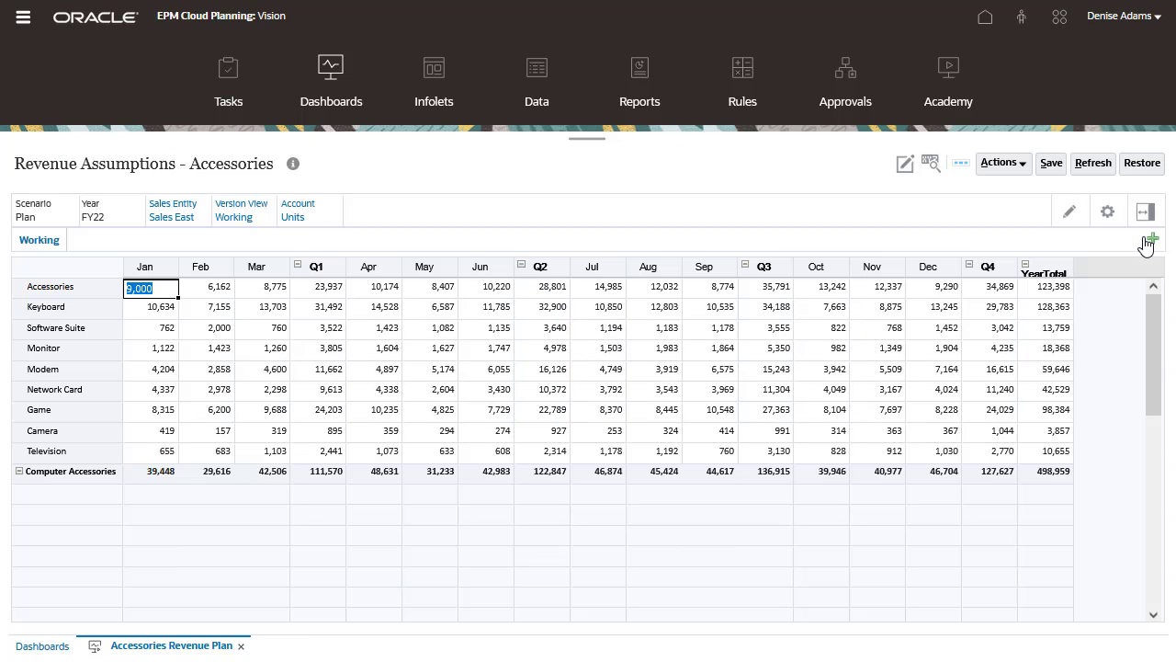
{"action": "right_click", "coordinate": [1043, 475]}
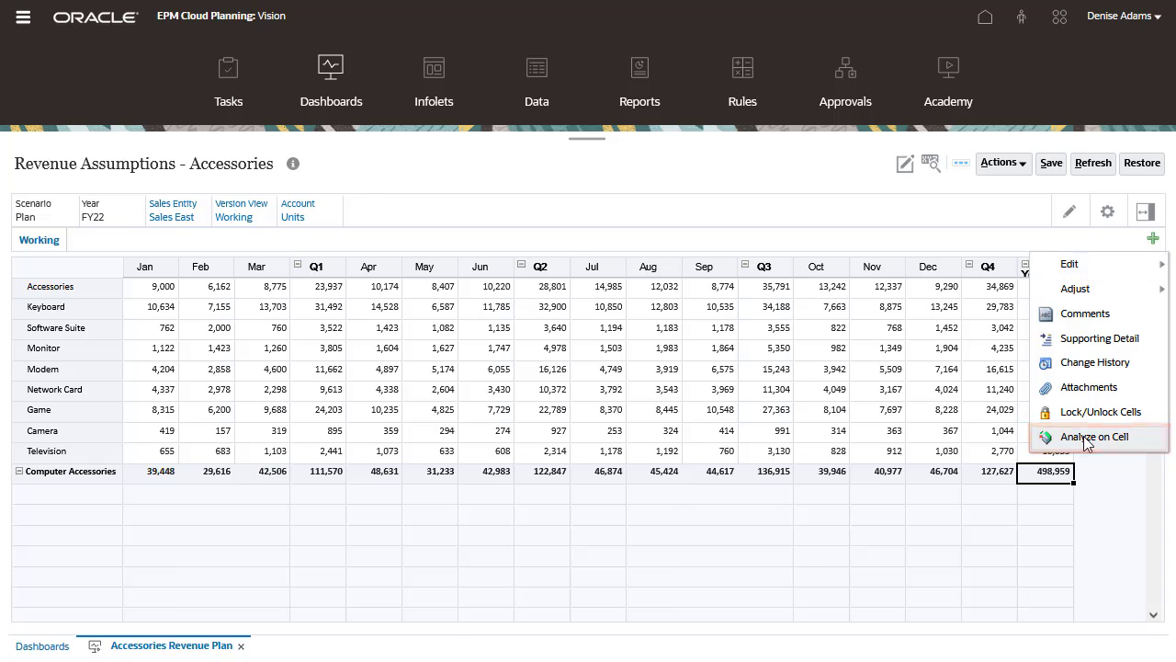
{"action": "left_click", "coordinate": [1082, 437]}
{"action": "double_click", "coordinate": [89, 308]}
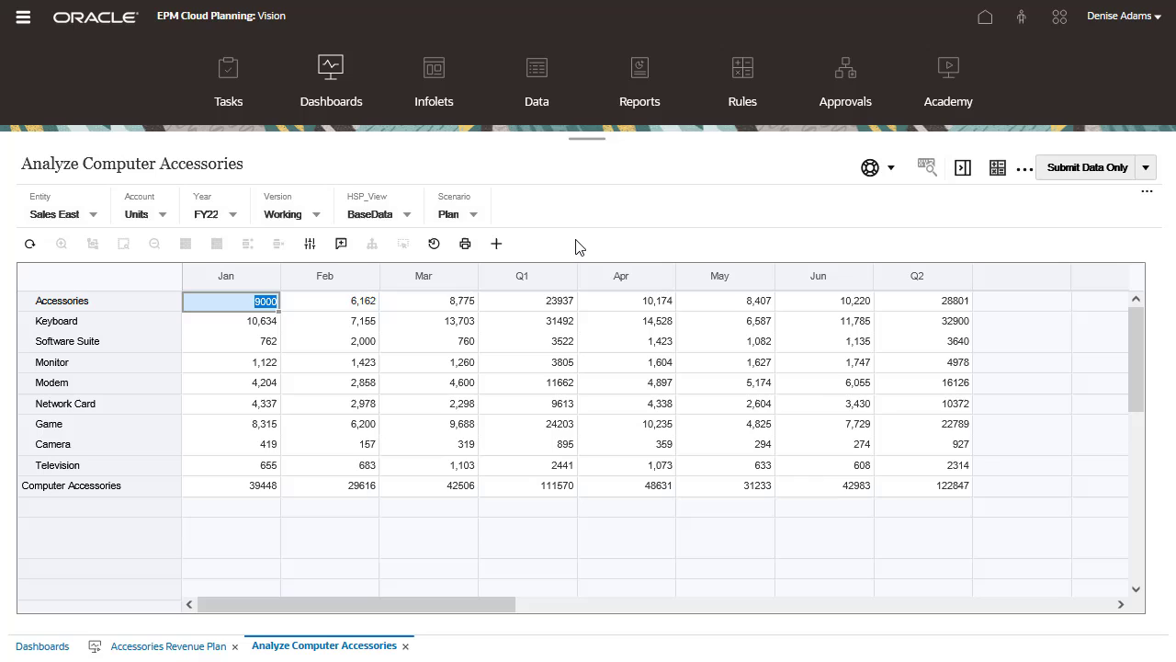
{"action": "key", "text": "Return"}
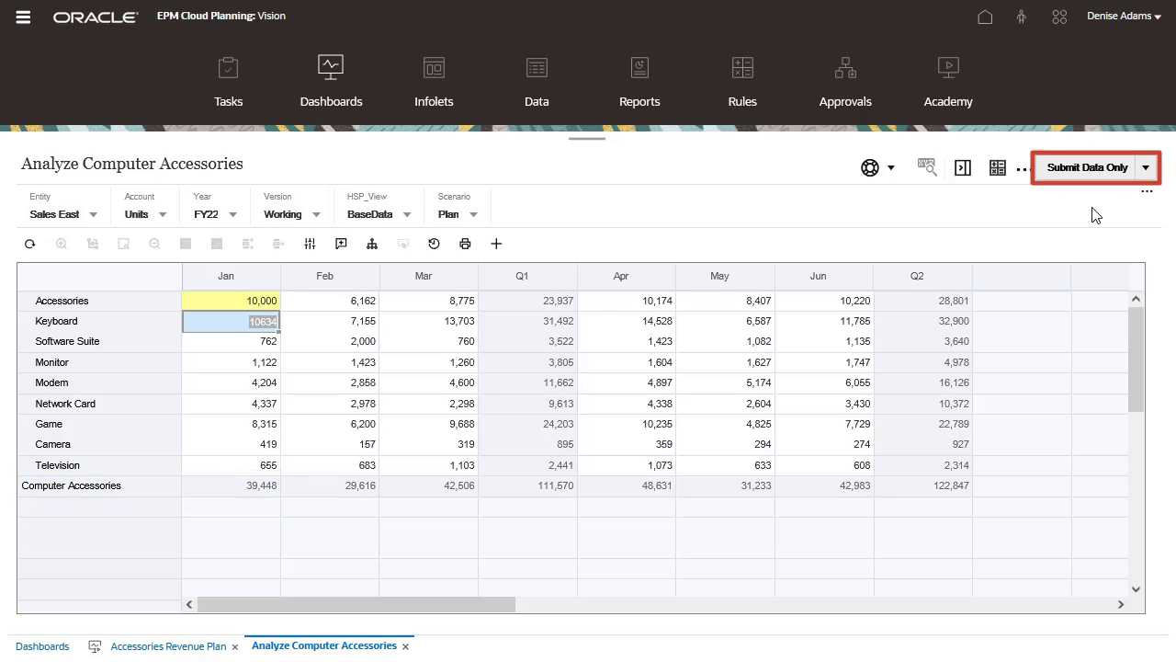
{"action": "left_click", "coordinate": [1082, 167]}
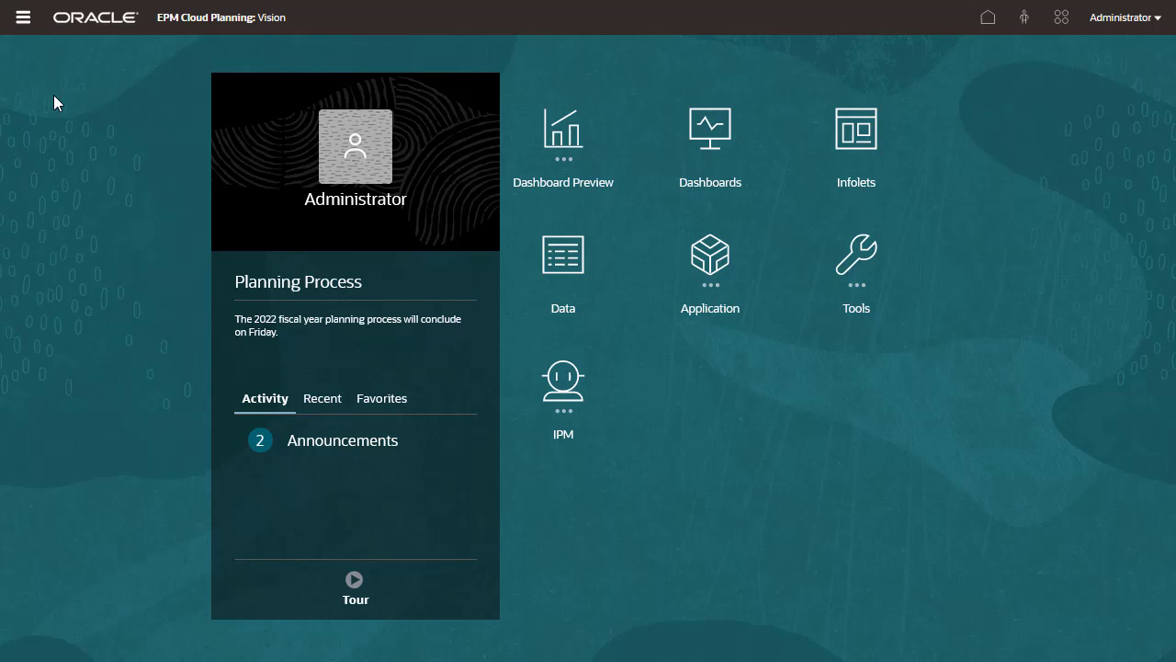
- Set Enable User Formulas in Ad Hoc to Yes in Application Settings and save
{"action": "left_click", "coordinate": [25, 20]}
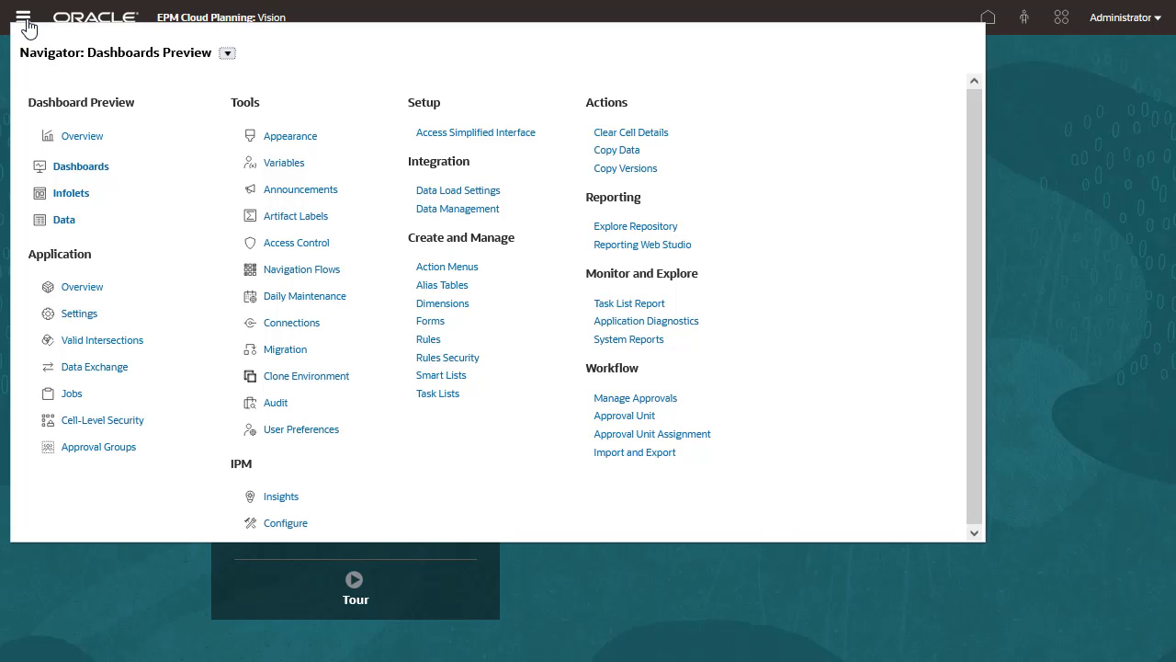
{"action": "left_click", "coordinate": [87, 318]}
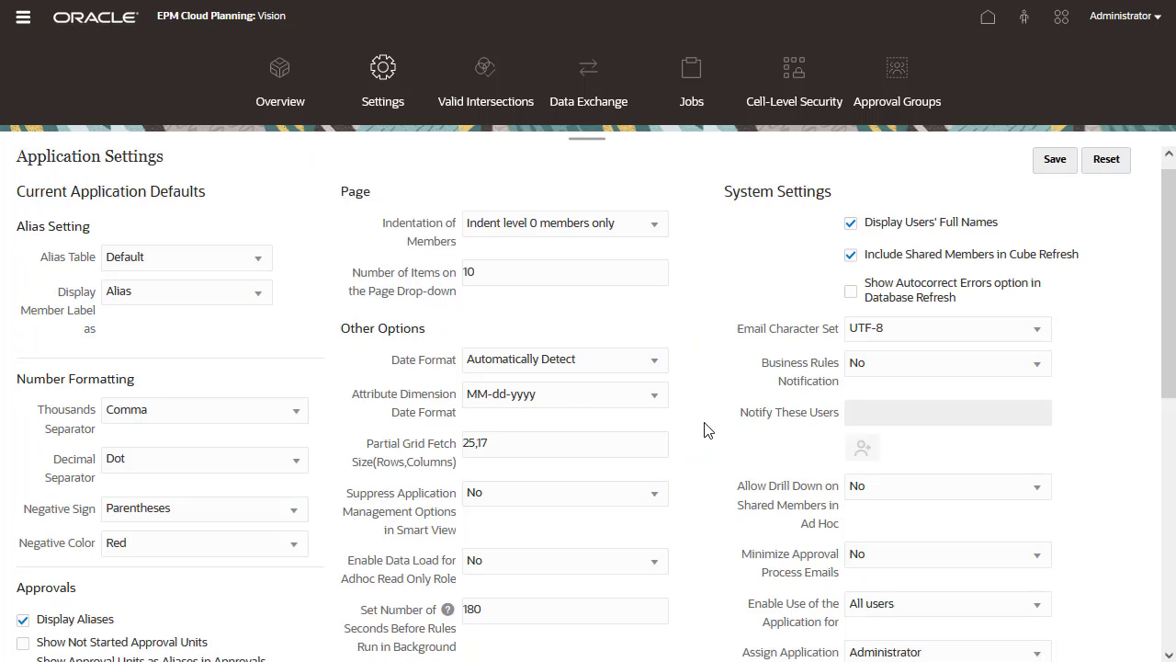
{"action": "scroll", "coordinate": [704, 429], "scroll_direction": "down", "scroll_amount": 2}
{"action": "scroll", "coordinate": [676, 418], "scroll_direction": "down", "scroll_amount": 2}
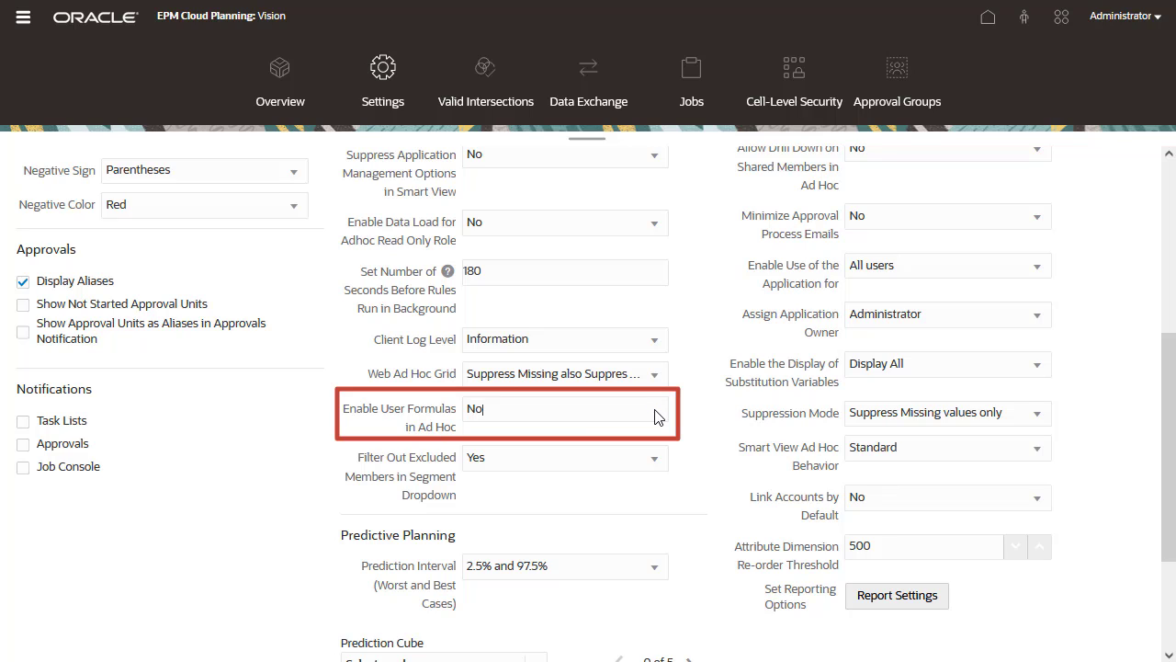
{"action": "left_click", "coordinate": [654, 416]}
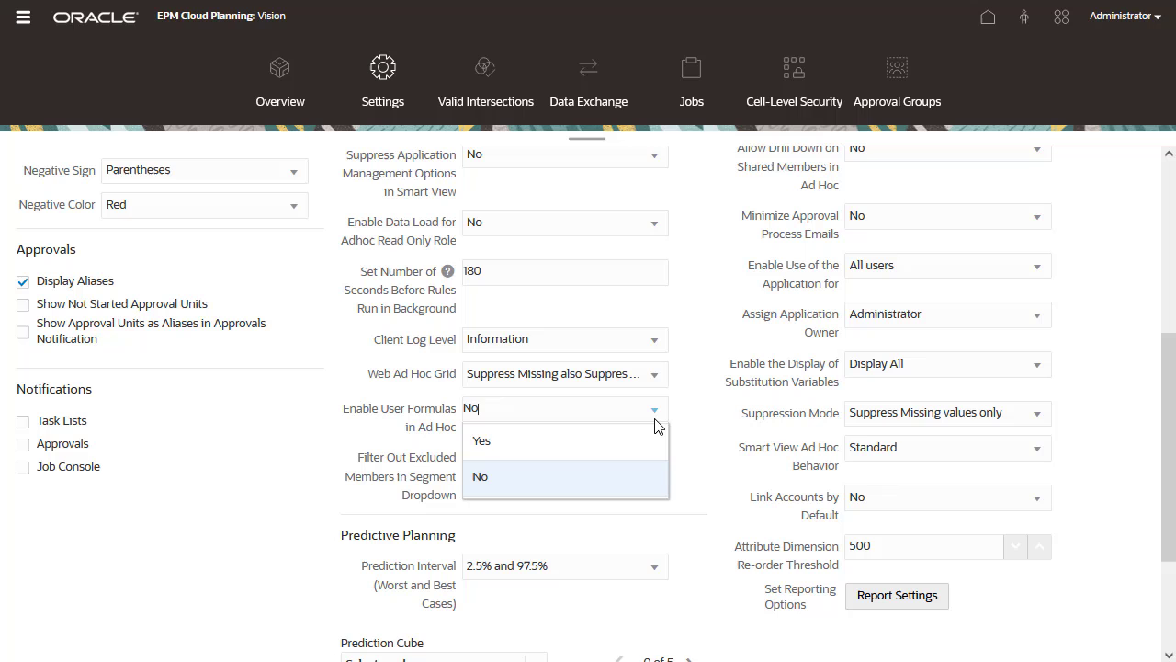
{"action": "left_click", "coordinate": [503, 446]}
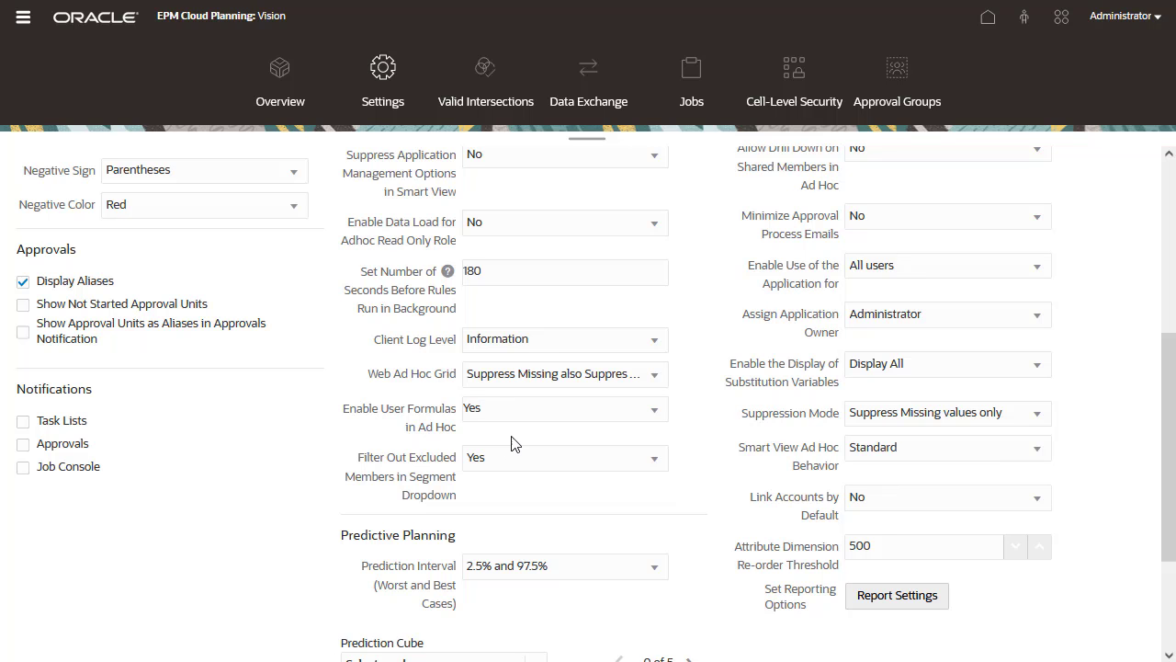
{"action": "scroll", "coordinate": [512, 437], "scroll_direction": "up", "scroll_amount": 4}
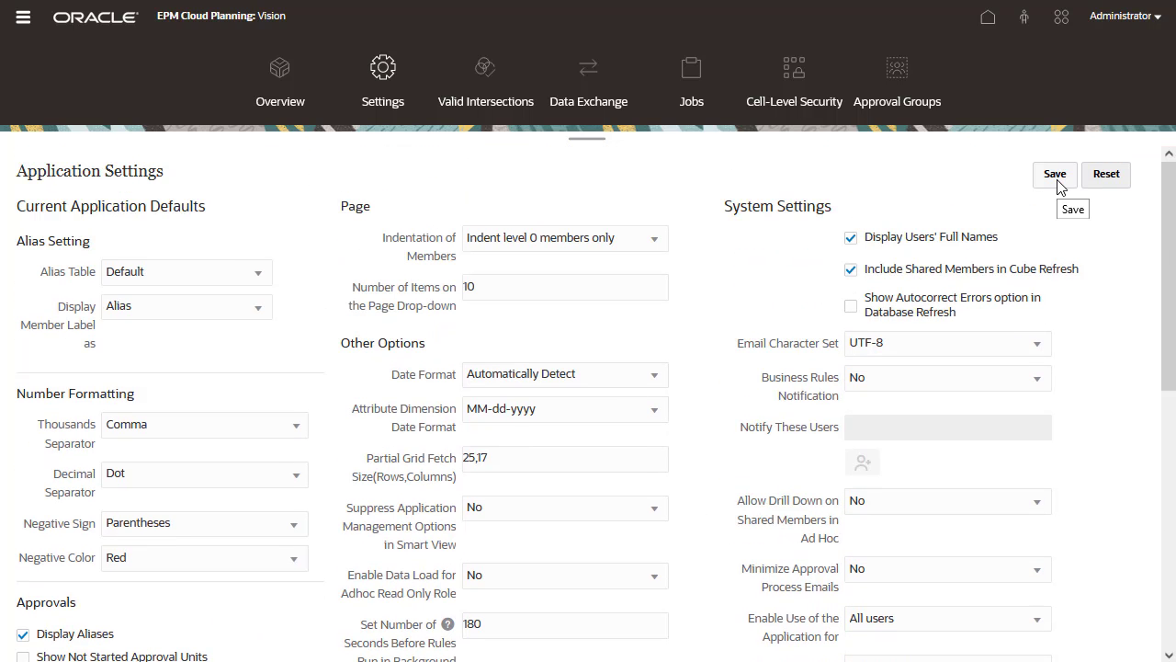
{"action": "left_click", "coordinate": [1057, 180]}
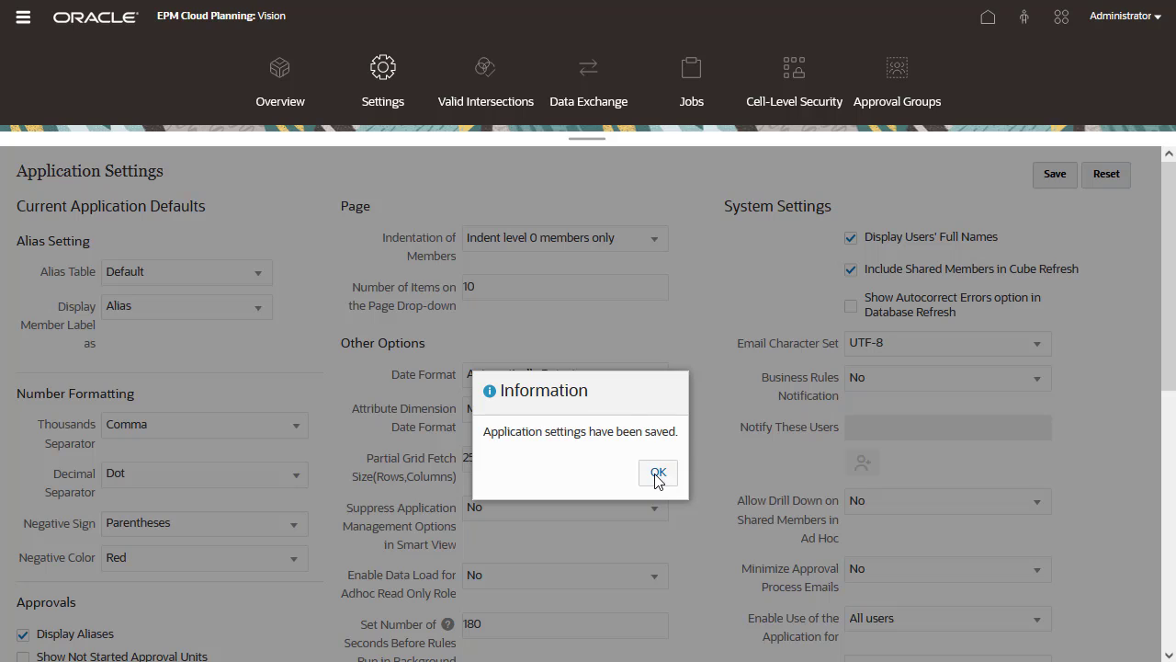
{"action": "left_click", "coordinate": [658, 473]}
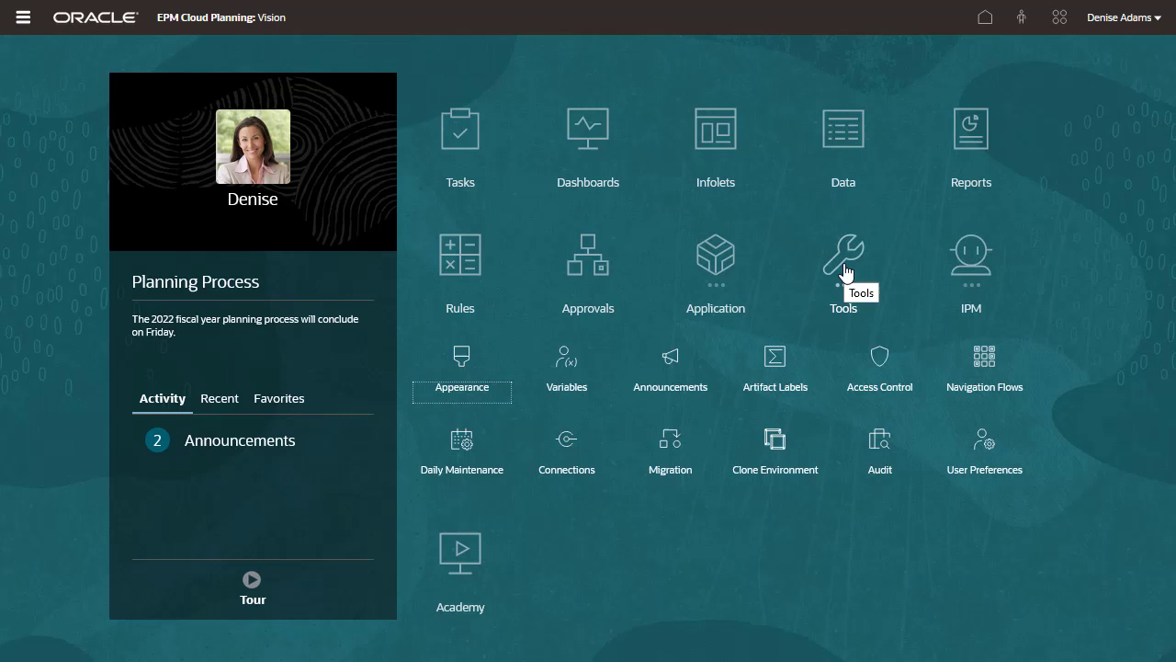
- Set Enable User Formulas in Ad Hoc to Yes in the Display user preferences and save
{"action": "left_click", "coordinate": [982, 450]}
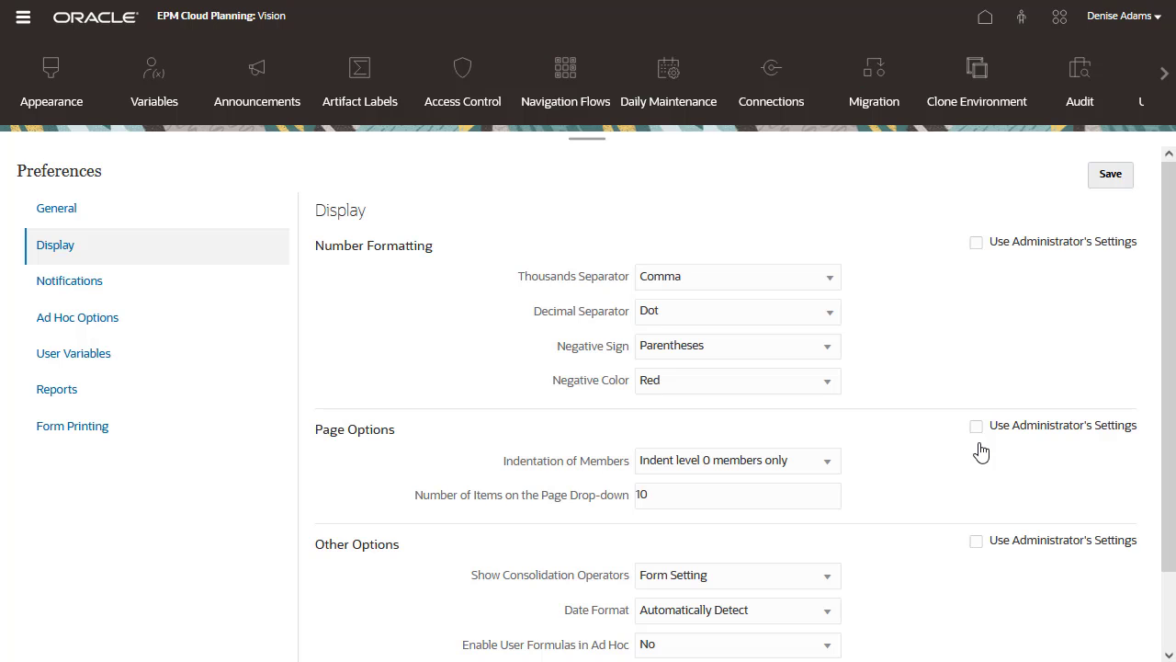
{"action": "scroll", "coordinate": [981, 449], "scroll_direction": "down", "scroll_amount": 2}
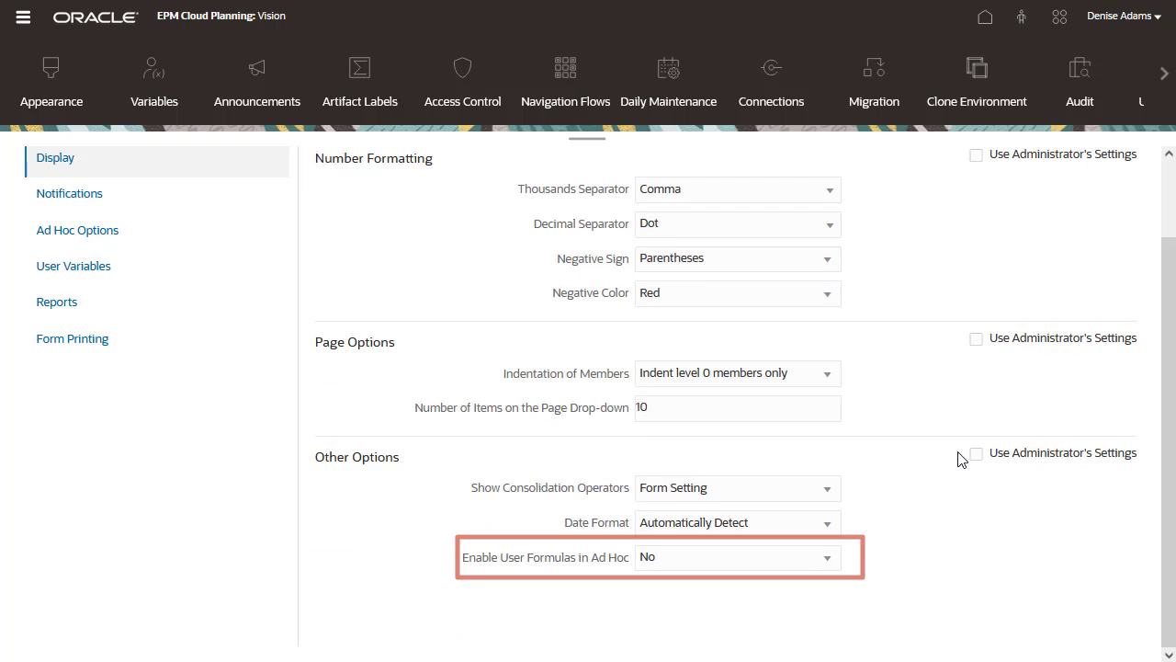
{"action": "left_click", "coordinate": [829, 558]}
{"action": "left_click", "coordinate": [689, 593]}
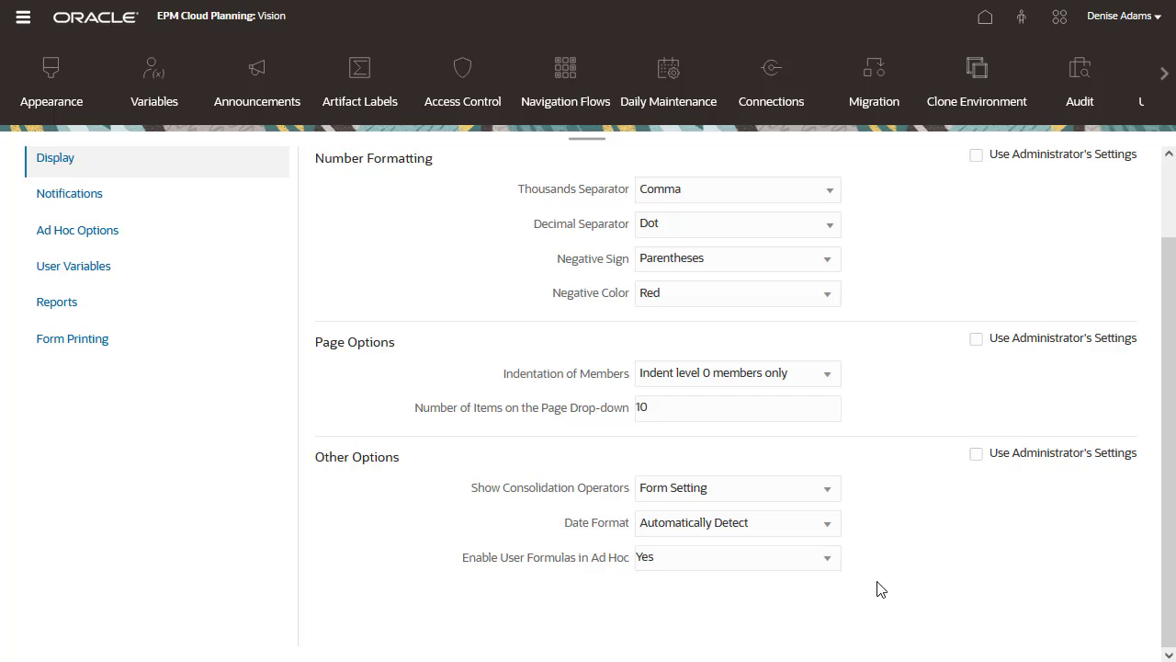
{"action": "scroll", "coordinate": [935, 486], "scroll_direction": "up", "scroll_amount": 2}
{"action": "left_click", "coordinate": [1111, 176]}
{"action": "left_click", "coordinate": [651, 485]}
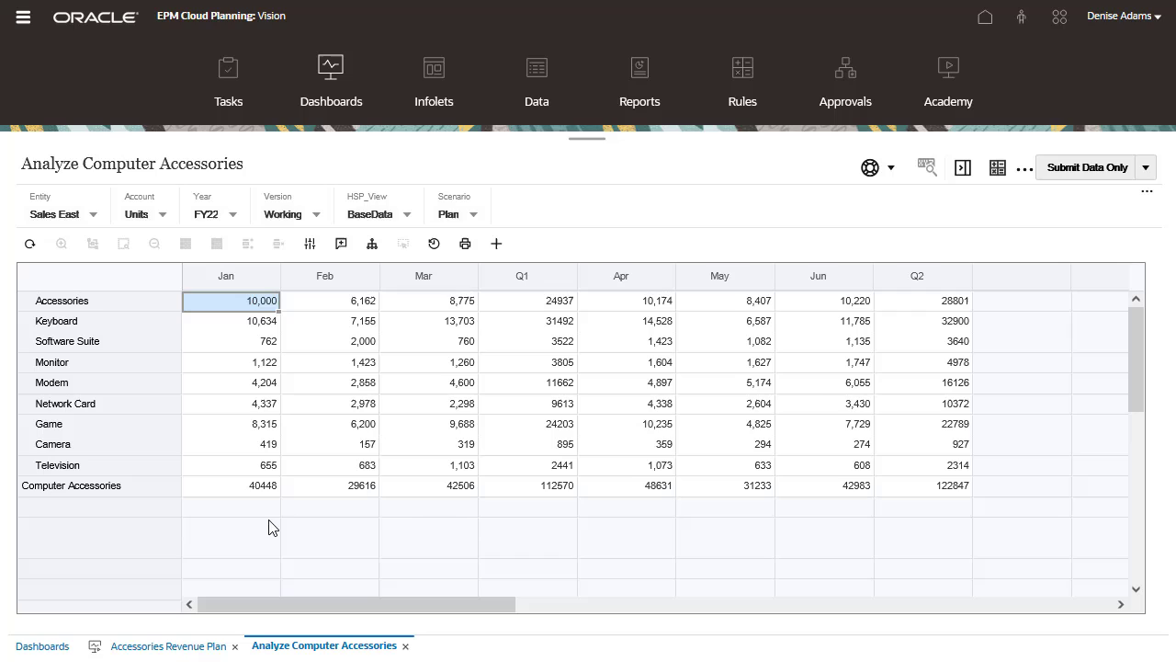
{"action": "mouse_move", "coordinate": [244, 485]}
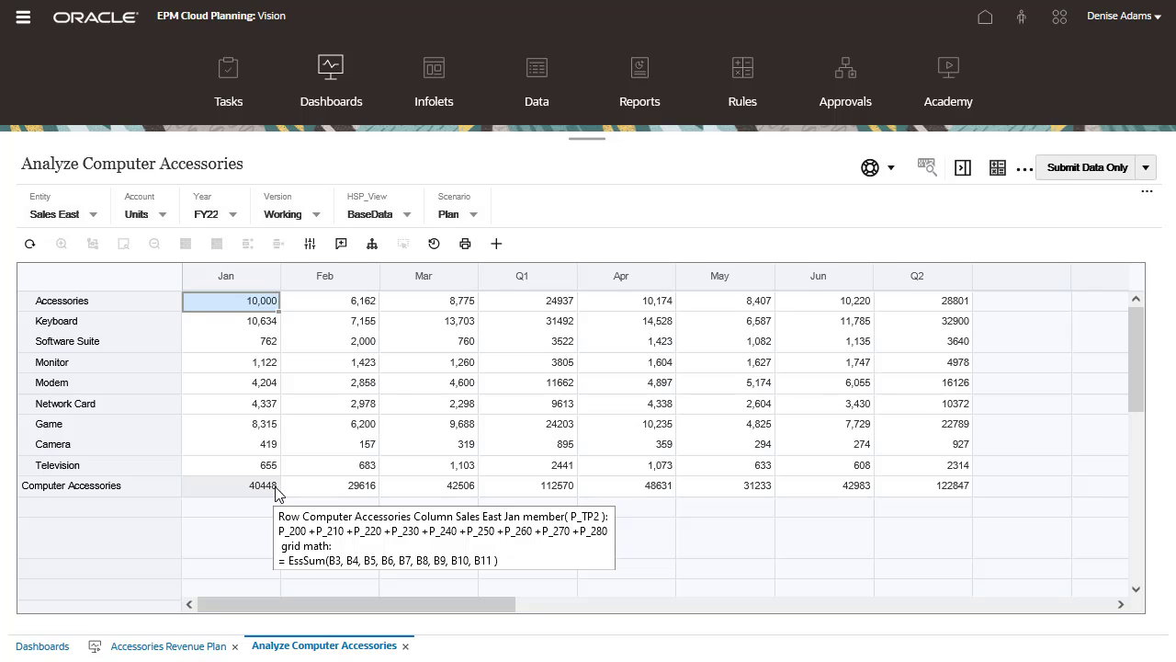
- Enter 35000 as the February Computer Accessories total and submit the data
{"action": "left_click", "coordinate": [318, 484]}
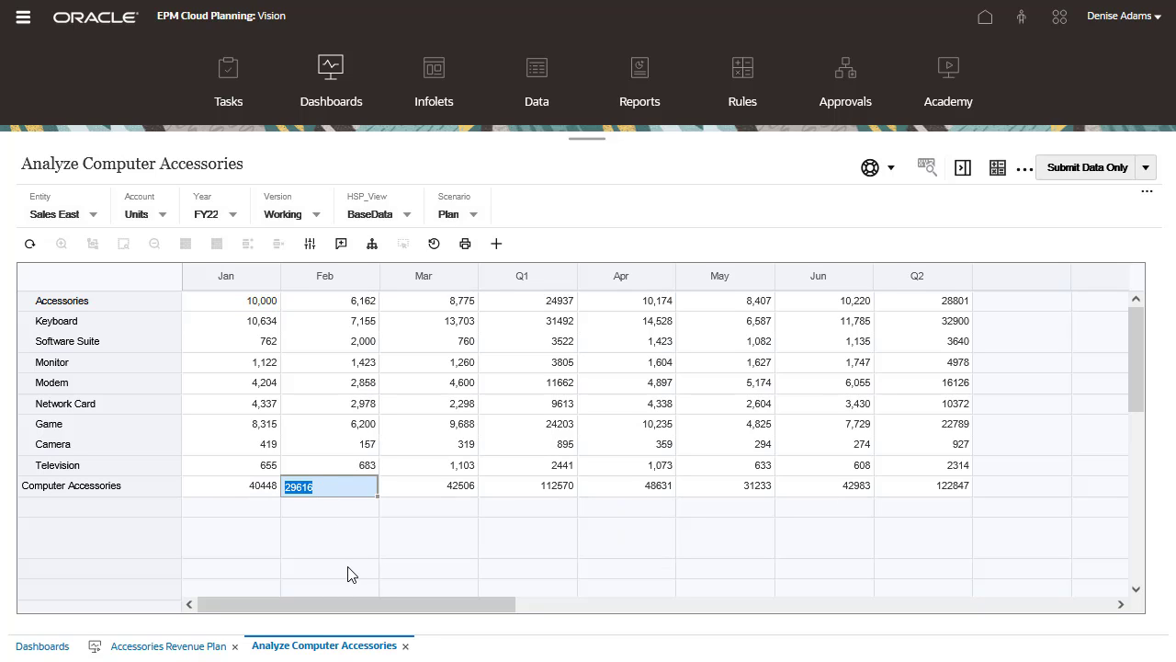
{"action": "type", "text": "35000"}
{"action": "key", "text": "Return"}
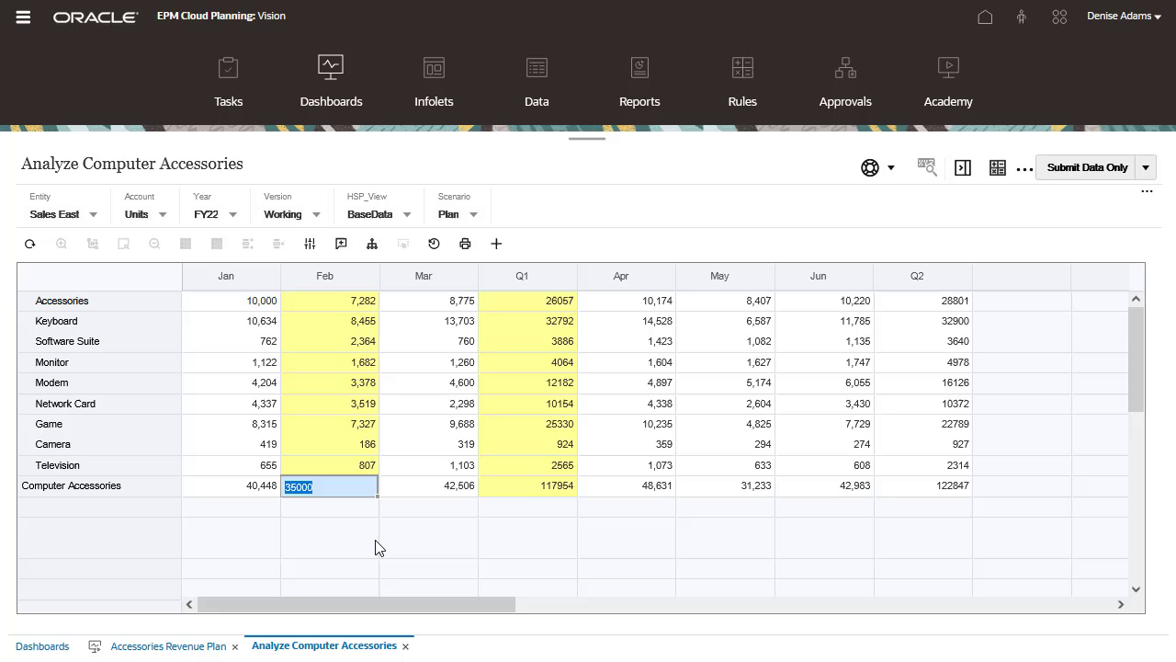
{"action": "left_click", "coordinate": [1100, 174]}
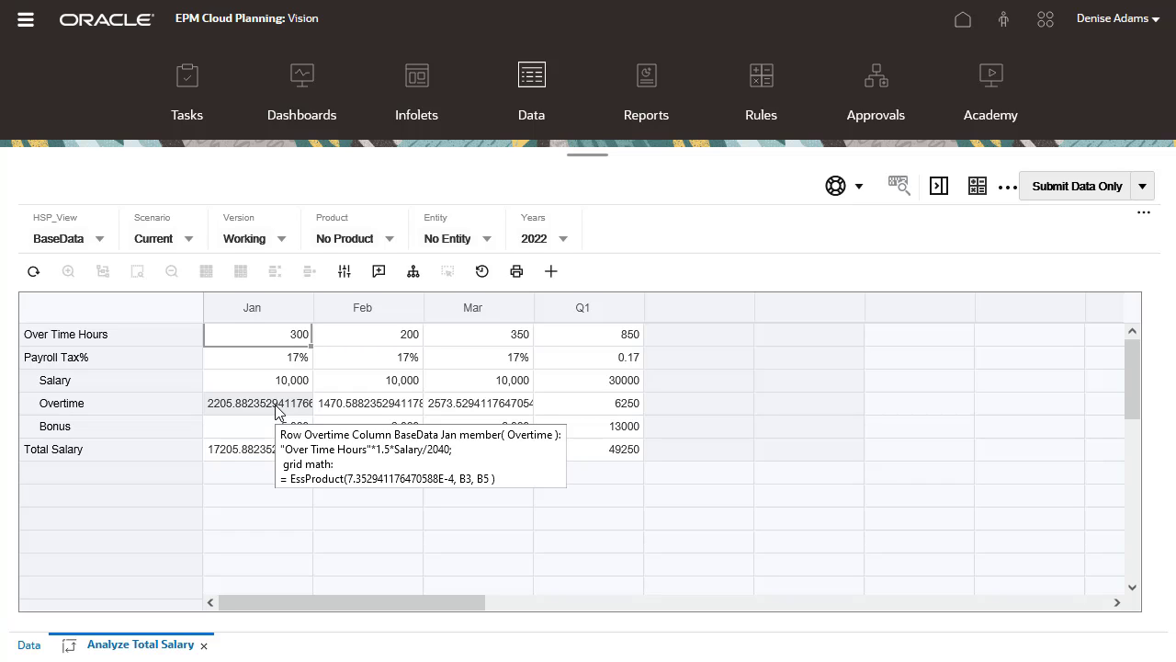
- Show the Overtime member in the outline to view its formula
{"action": "right_click", "coordinate": [79, 407]}
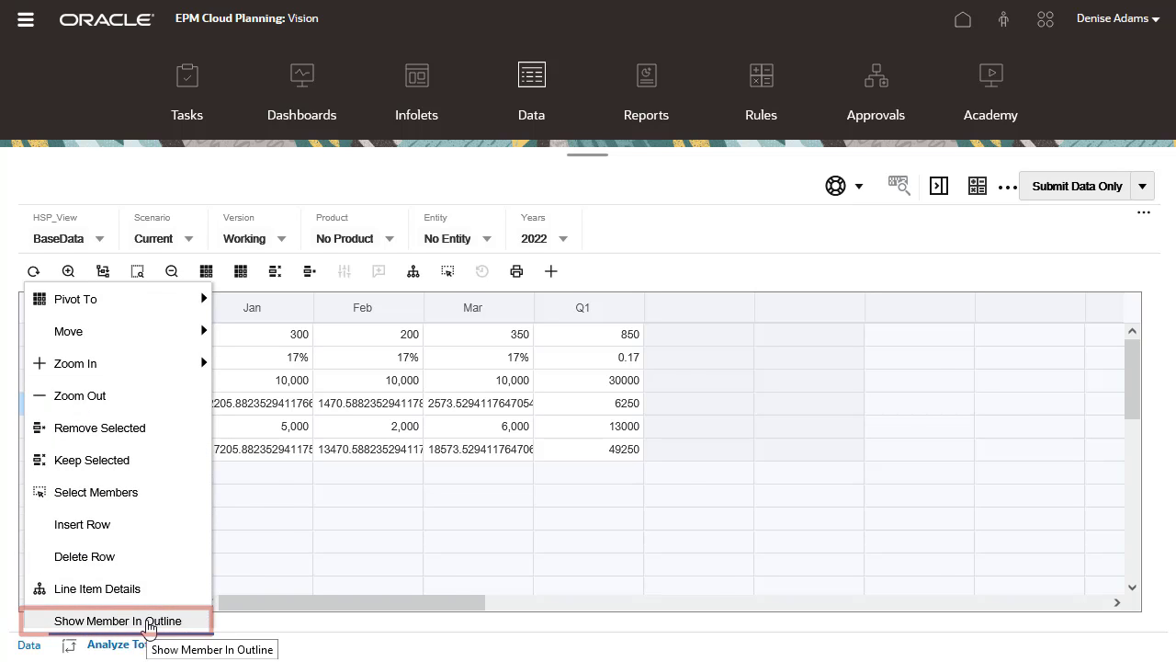
{"action": "left_click", "coordinate": [138, 620]}
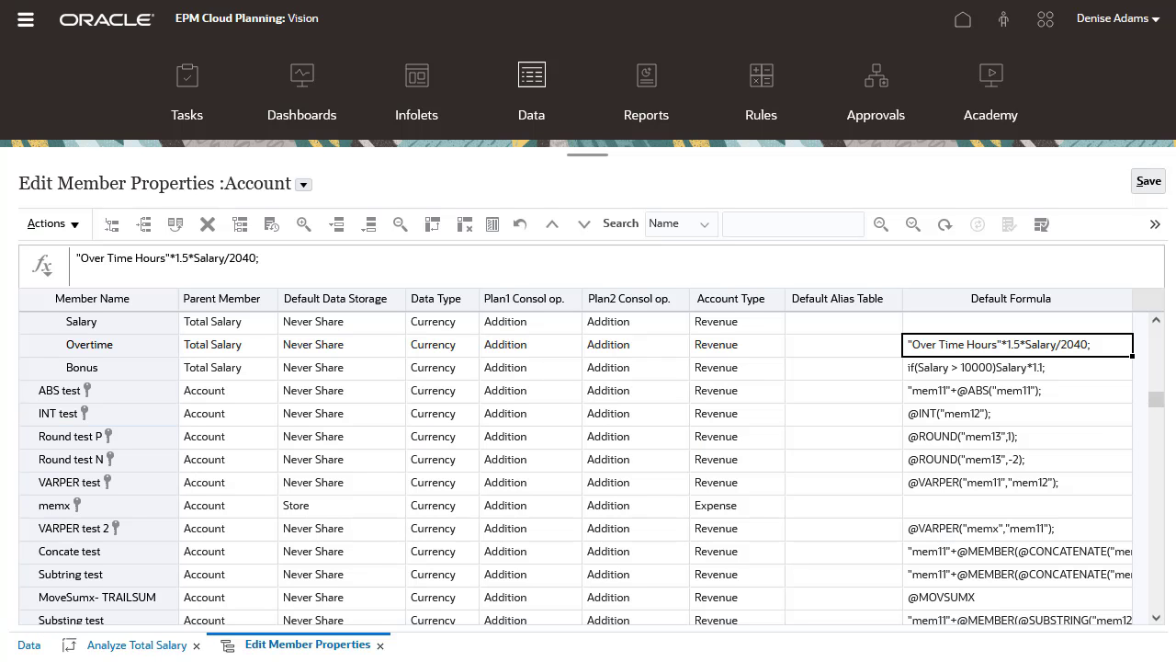